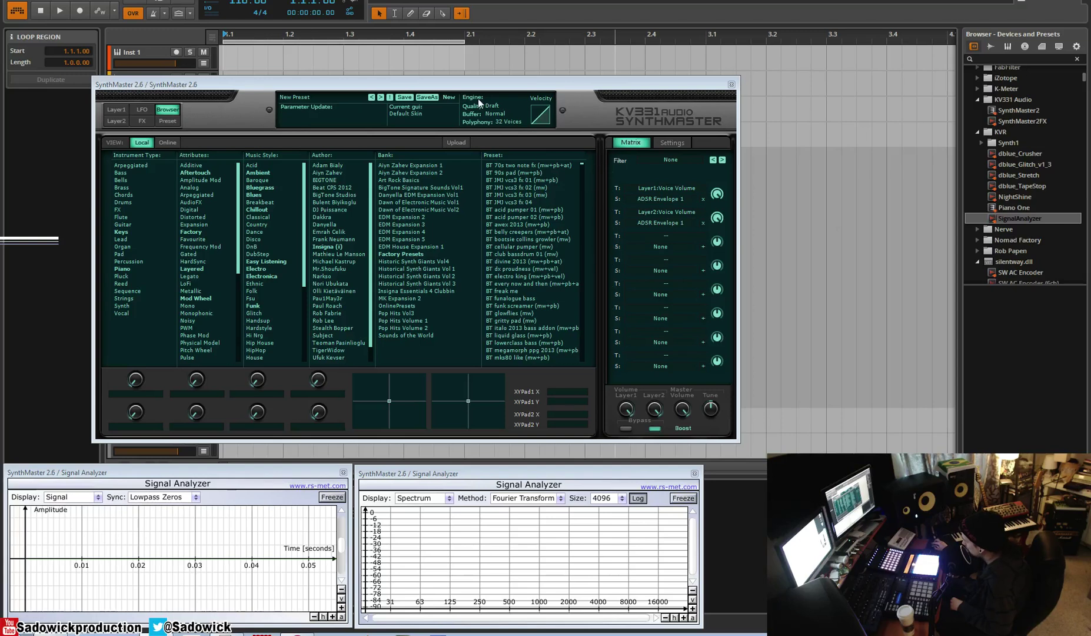
- Move the SynthMaster window slightly up and to the right
{"action": "left_click_drag", "start_coordinate": [277, 80], "coordinate": [292, 70]}
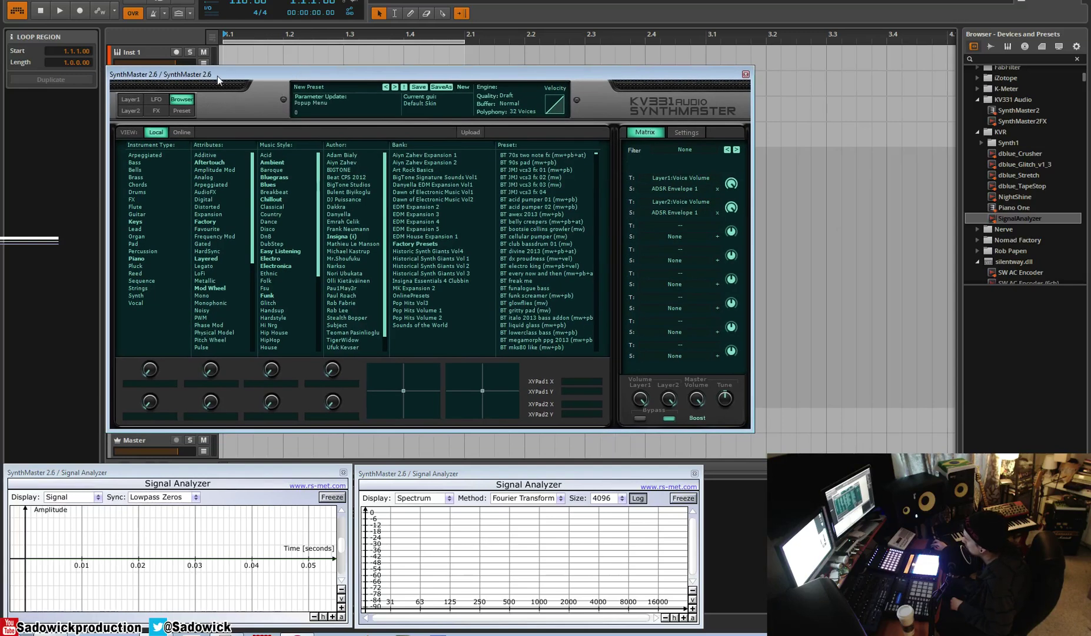
- Show the Layer 1 page, bypass Filter 2, and try parallel routing before returning to series
{"action": "left_click_drag", "start_coordinate": [217, 76], "coordinate": [220, 78]}
{"action": "left_click", "coordinate": [145, 102]}
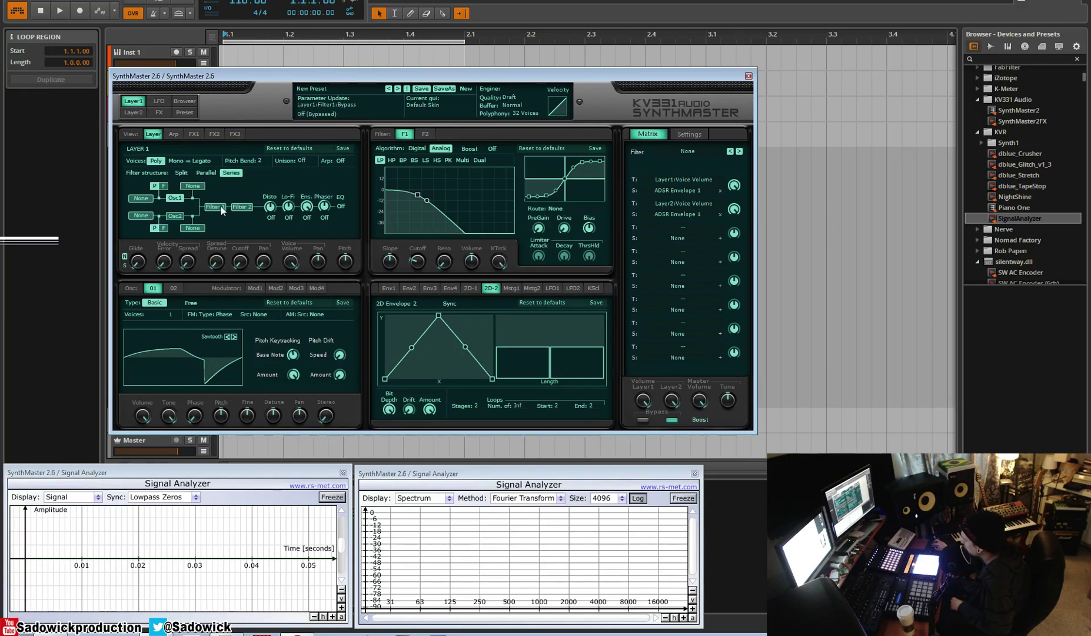
{"action": "left_click", "coordinate": [239, 211]}
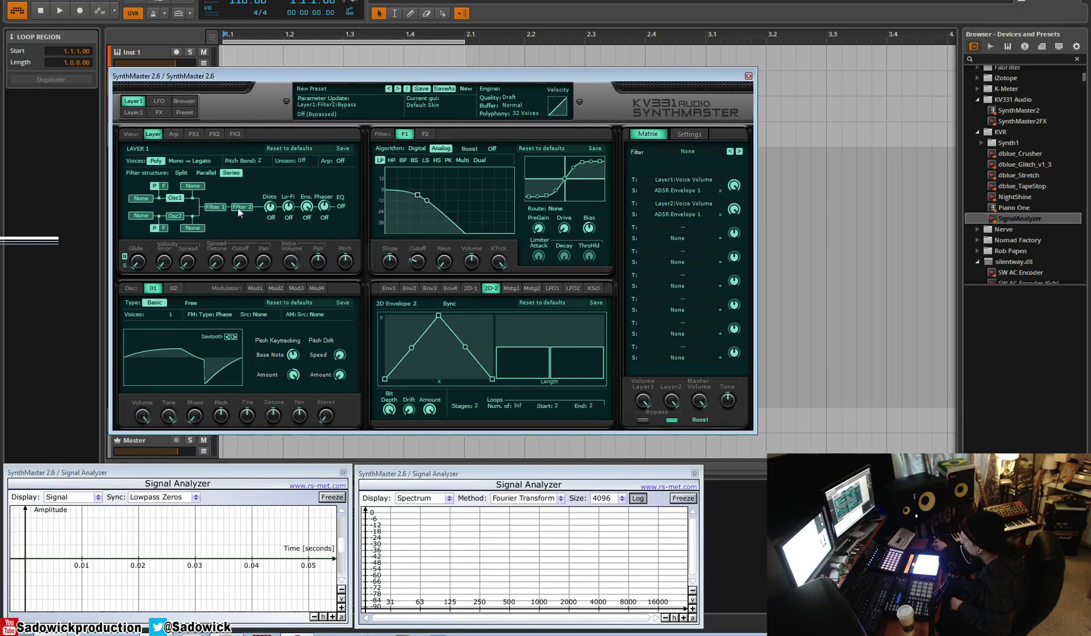
{"action": "left_click", "coordinate": [207, 174]}
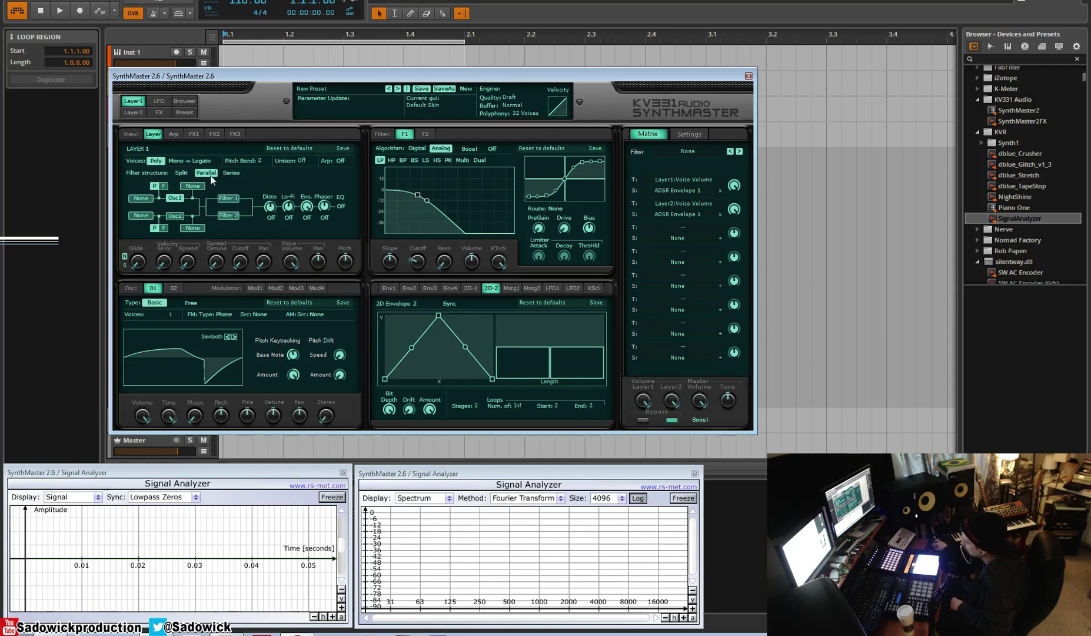
{"action": "left_click", "coordinate": [231, 172]}
- Switch the voices to mono and back to poly, twice
{"action": "left_click", "coordinate": [176, 161]}
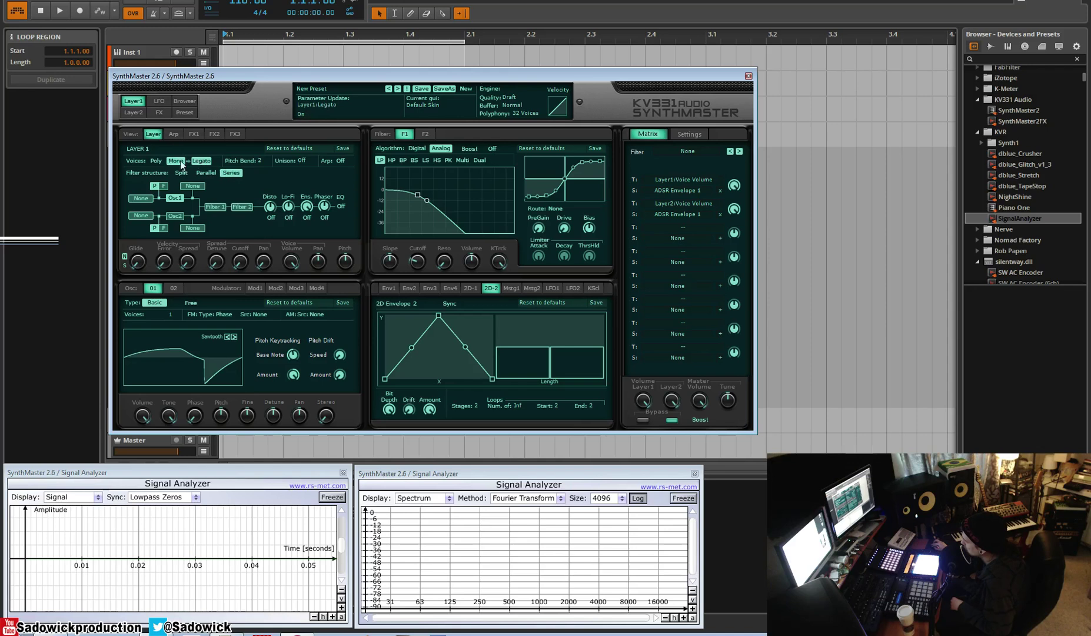
{"action": "left_click", "coordinate": [156, 161]}
{"action": "left_click", "coordinate": [177, 160]}
{"action": "left_click", "coordinate": [156, 160]}
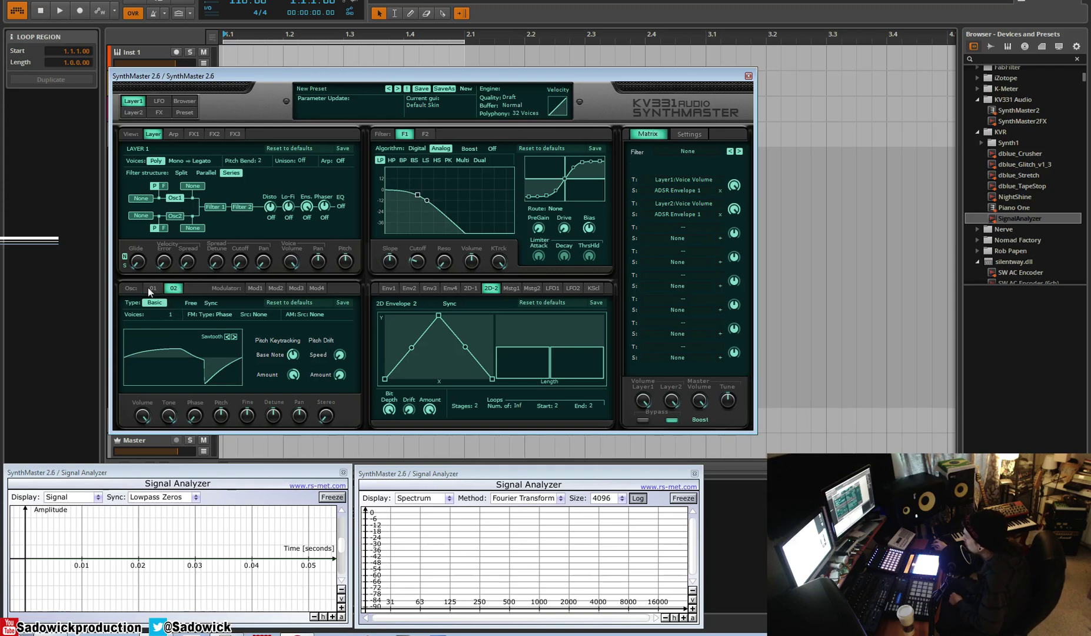
- Load Fr4 - Waldorf Pulse 10 from Single Cycle Waveforms > Waldorf as oscillator 1's wave
{"action": "left_click", "coordinate": [196, 359]}
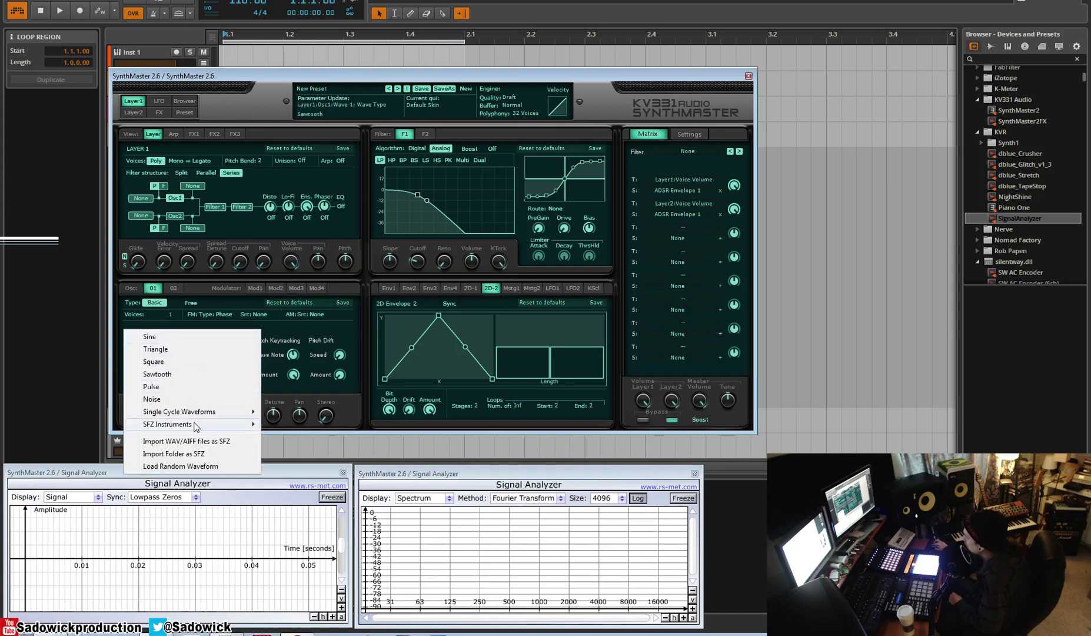
{"action": "mouse_move", "coordinate": [204, 414]}
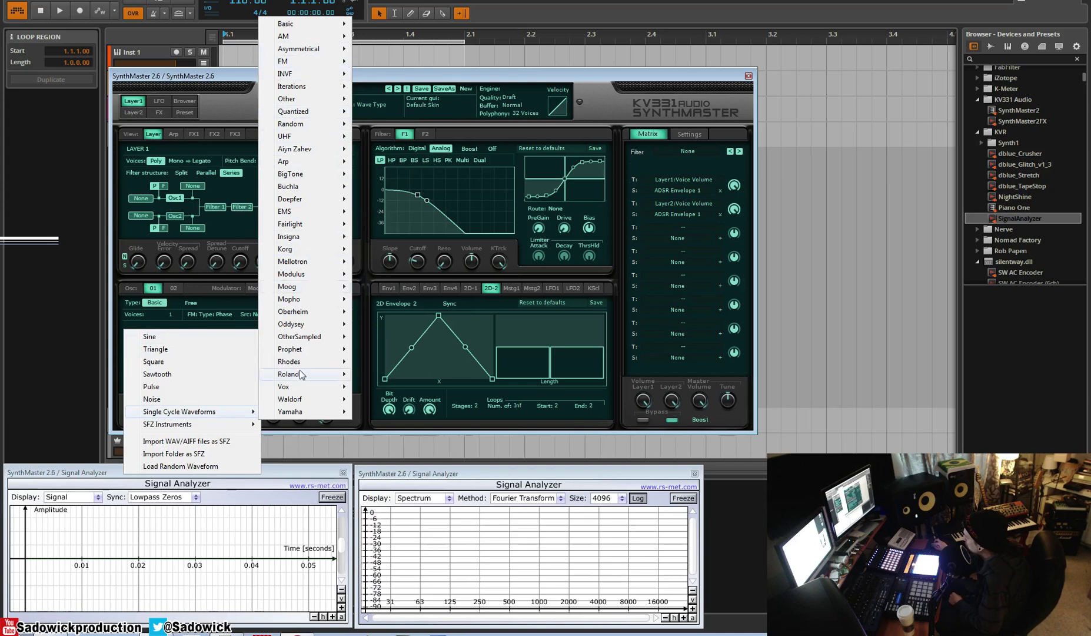
{"action": "mouse_move", "coordinate": [313, 400]}
{"action": "left_click", "coordinate": [427, 112]}
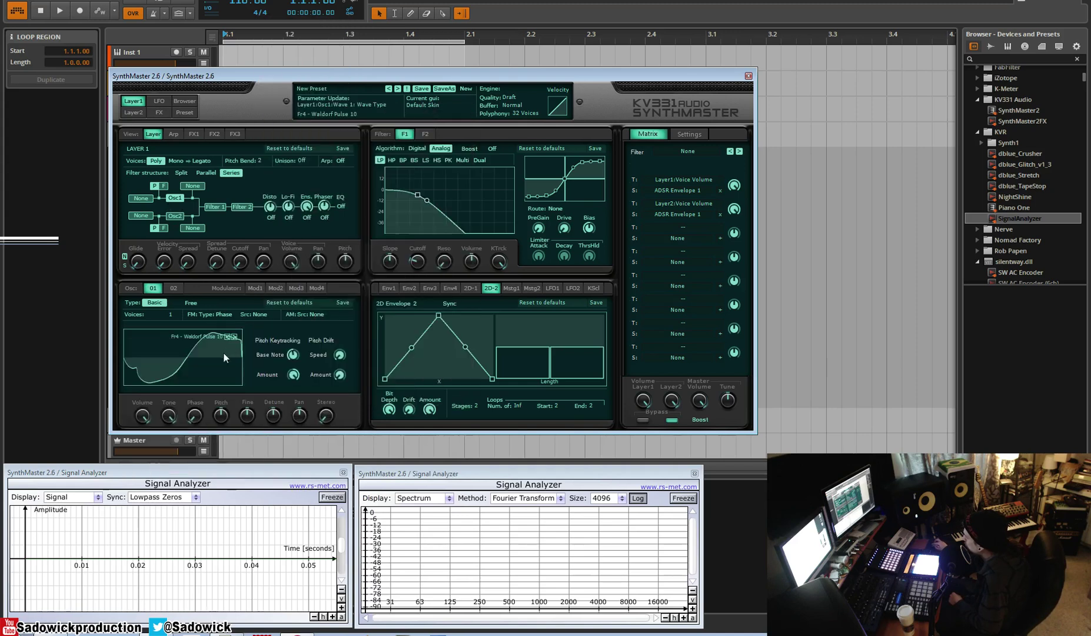
- Step through the Waldorf pulse waveforms to Fr4 - Waldorf Pulse 6_inv
{"action": "left_click", "coordinate": [238, 335]}
{"action": "left_click", "coordinate": [253, 331]}
{"action": "left_click", "coordinate": [235, 336]}
{"action": "left_click", "coordinate": [234, 336]}
{"action": "left_click", "coordinate": [234, 336]}
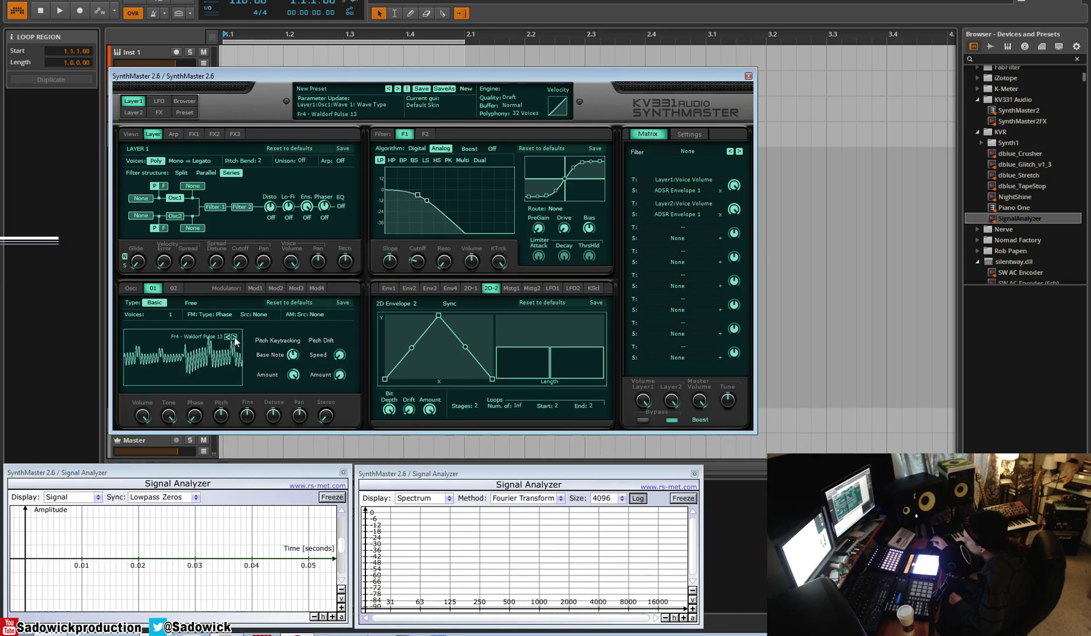
{"action": "left_click", "coordinate": [234, 336]}
{"action": "left_click", "coordinate": [234, 337]}
{"action": "left_click", "coordinate": [235, 337]}
{"action": "left_click", "coordinate": [234, 337]}
{"action": "left_click", "coordinate": [234, 337]}
{"action": "left_click", "coordinate": [234, 337]}
{"action": "left_click", "coordinate": [235, 337]}
{"action": "left_click", "coordinate": [234, 336]}
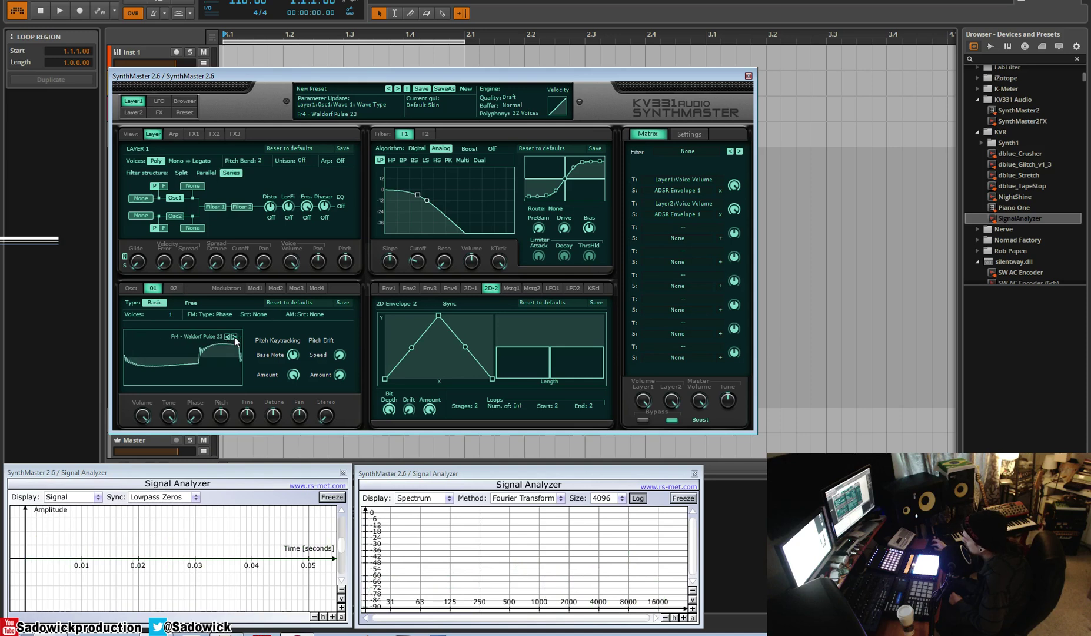
{"action": "left_click", "coordinate": [234, 336]}
{"action": "left_click", "coordinate": [234, 336]}
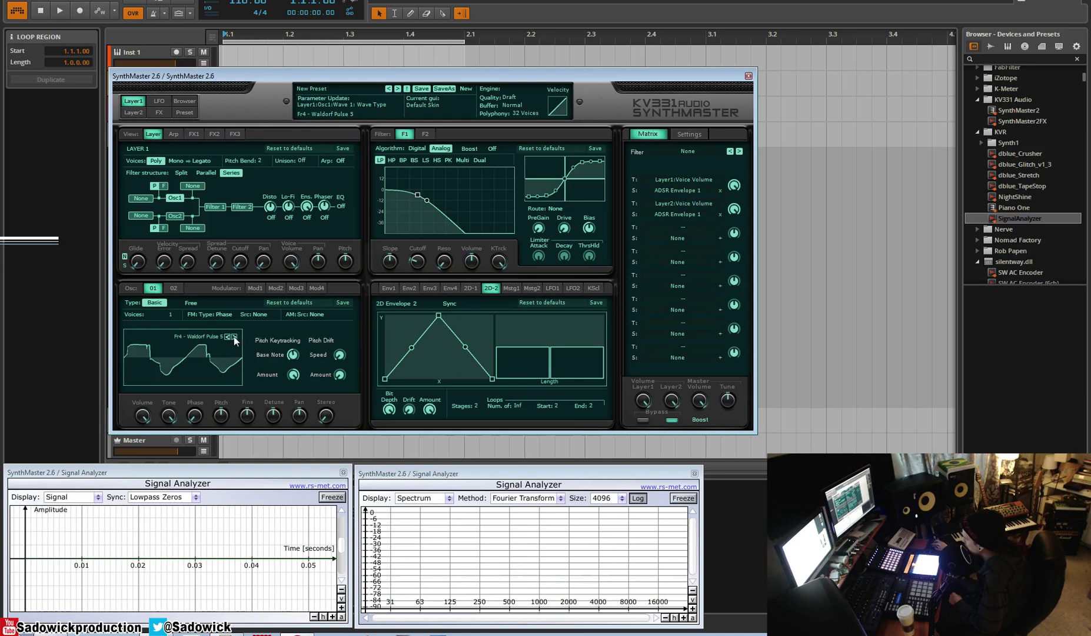
{"action": "left_click", "coordinate": [235, 337]}
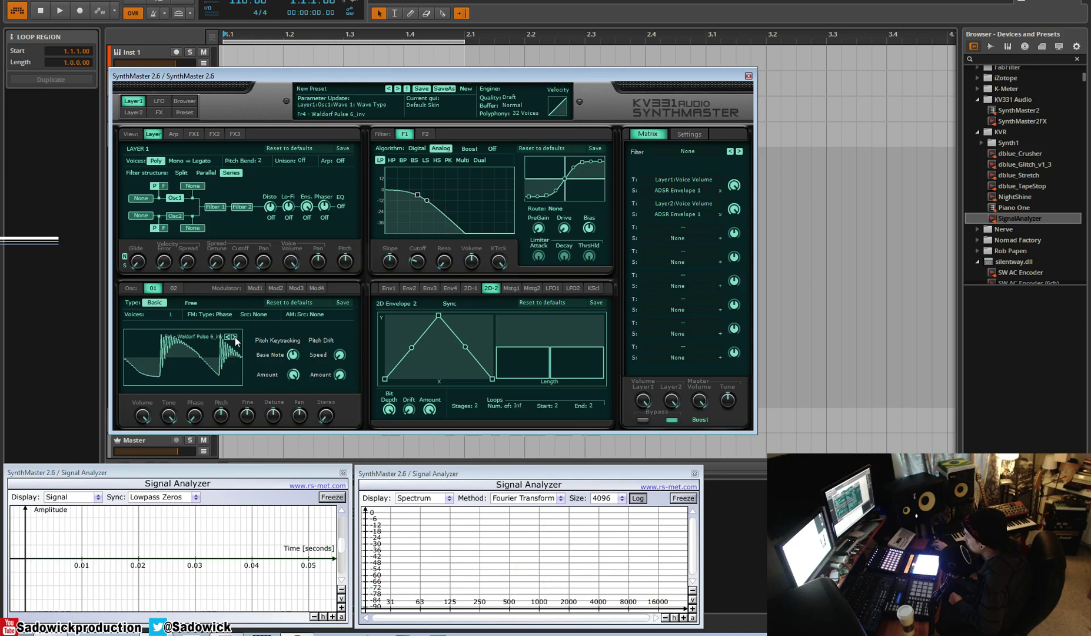
- Advance to the Fr4 - Yamaha CS30 8 waveform, then reopen the waveform list
{"action": "left_click", "coordinate": [234, 337]}
{"action": "left_click", "coordinate": [235, 337]}
{"action": "left_click", "coordinate": [235, 337]}
{"action": "left_click", "coordinate": [234, 337]}
{"action": "left_click", "coordinate": [234, 336]}
{"action": "left_click", "coordinate": [234, 336]}
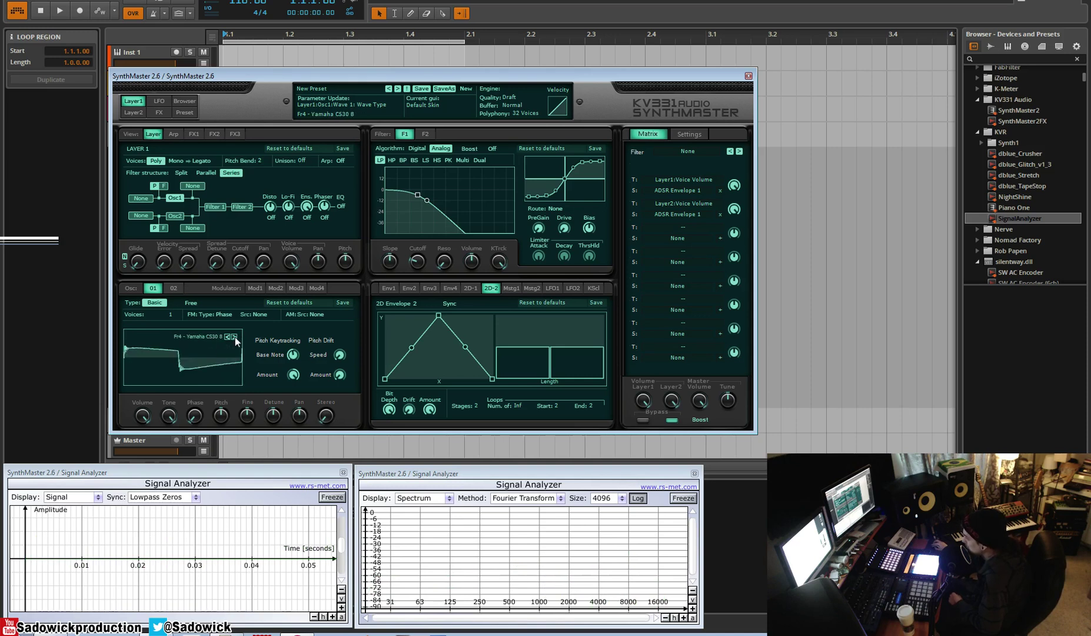
{"action": "right_click", "coordinate": [235, 337]}
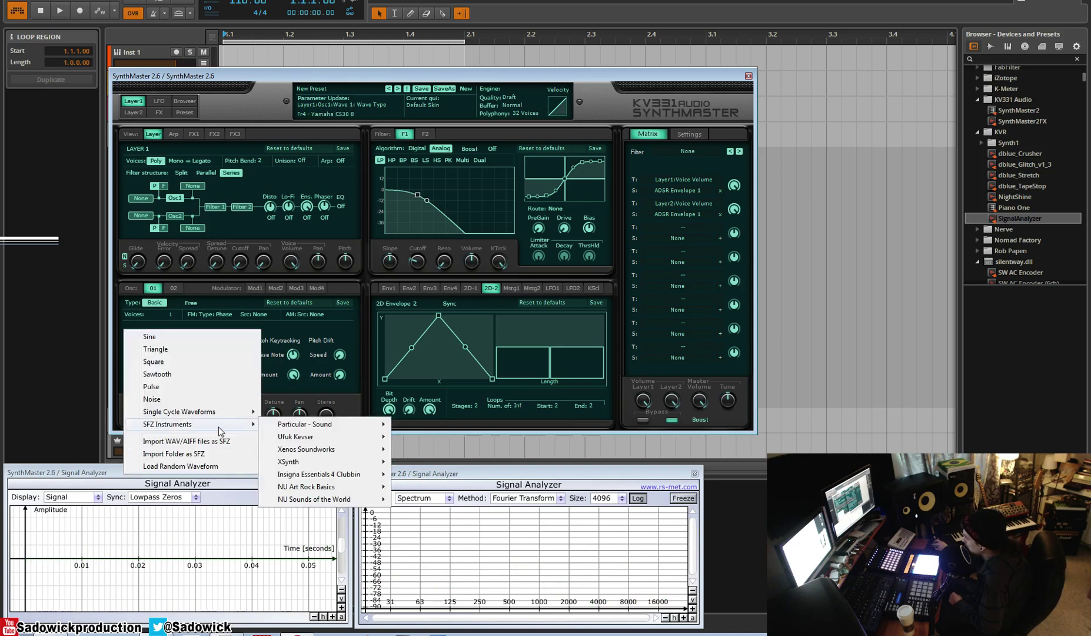
- Close the waveform list and view the second ADSR and first 2D envelope editors
{"action": "left_click", "coordinate": [360, 393]}
{"action": "left_click", "coordinate": [409, 288]}
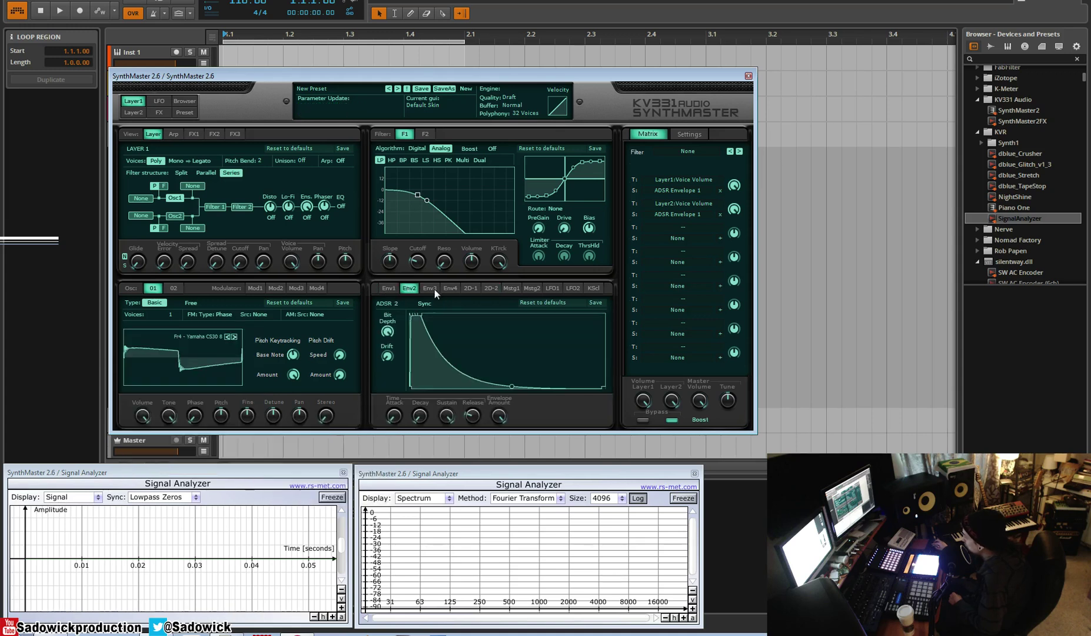
{"action": "left_click", "coordinate": [470, 288]}
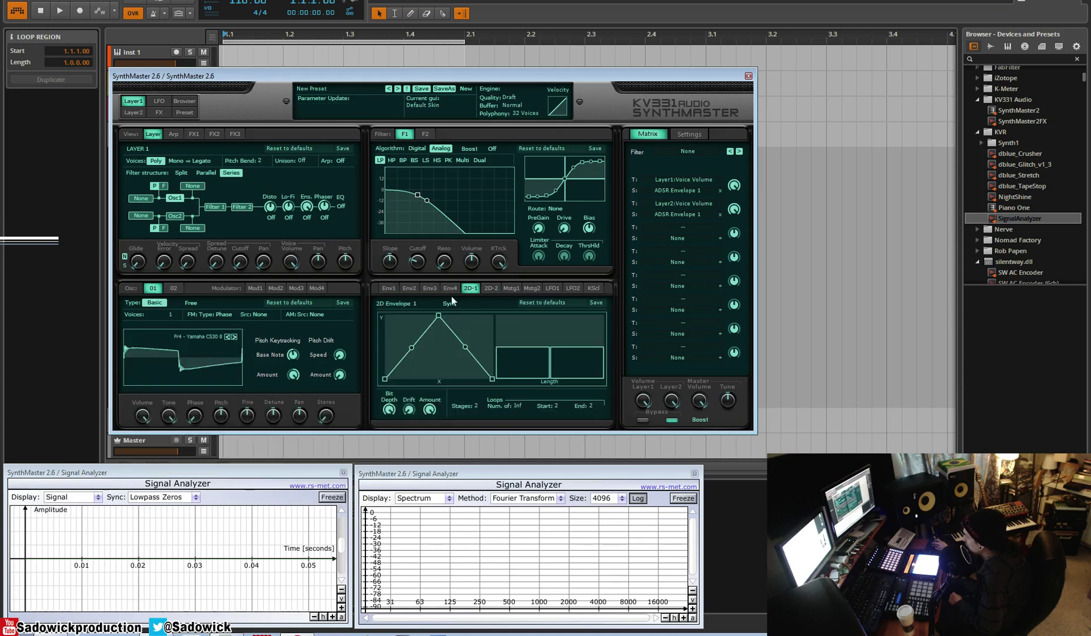
- Look at Layer 2's settings, then show the LFO 1–4 editors
{"action": "left_click", "coordinate": [133, 104]}
{"action": "left_click", "coordinate": [134, 112]}
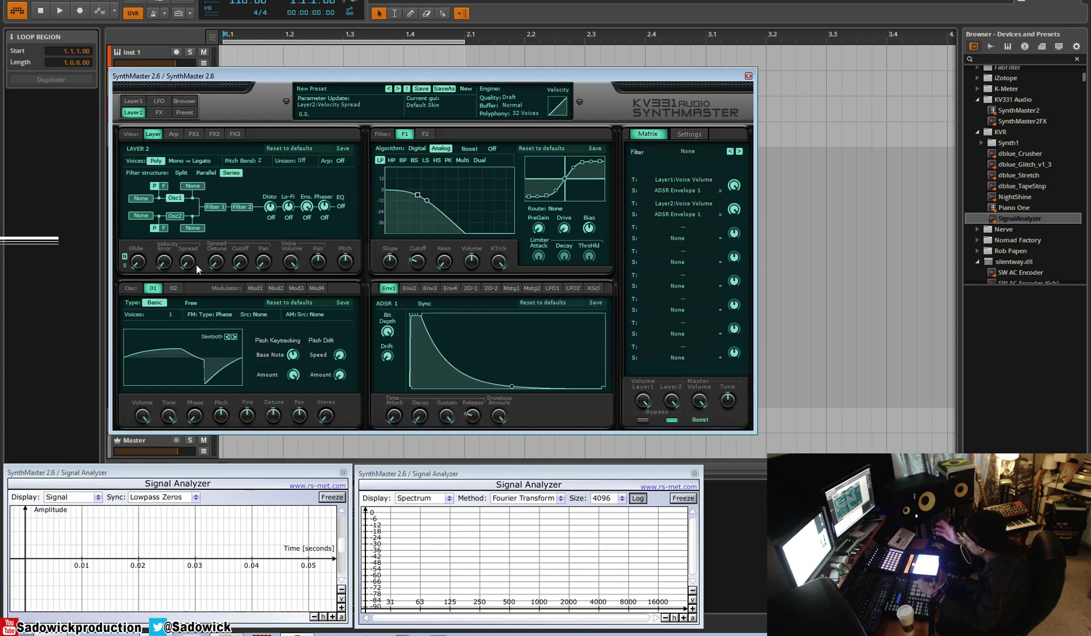
{"action": "left_click", "coordinate": [158, 105]}
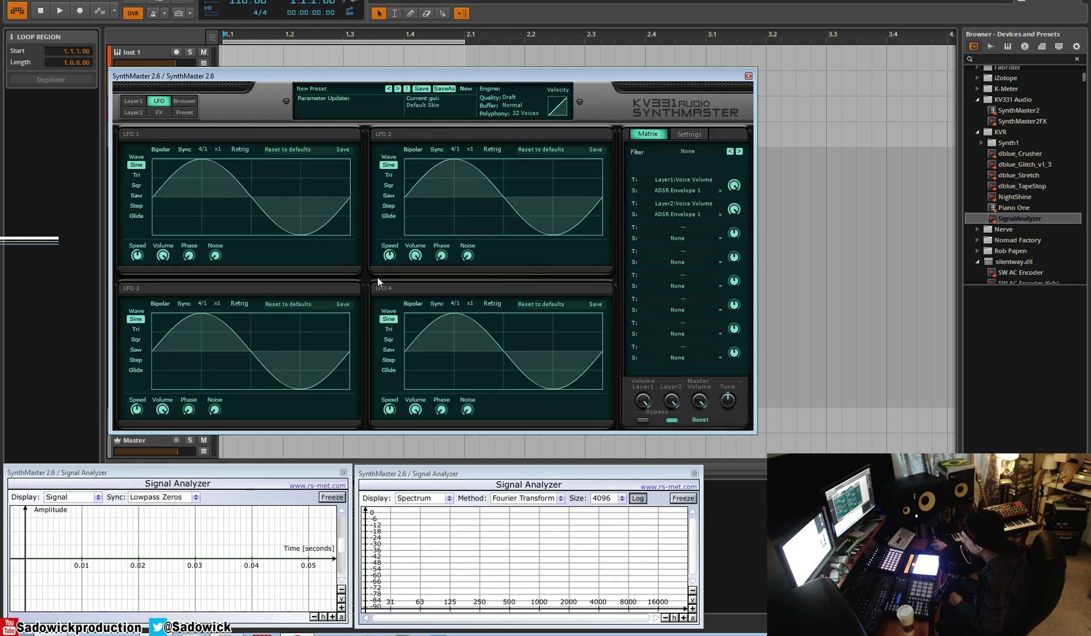
- Show the FX page with vocoder, chorus, echo, reverb and compressor sections
{"action": "left_click", "coordinate": [164, 113]}
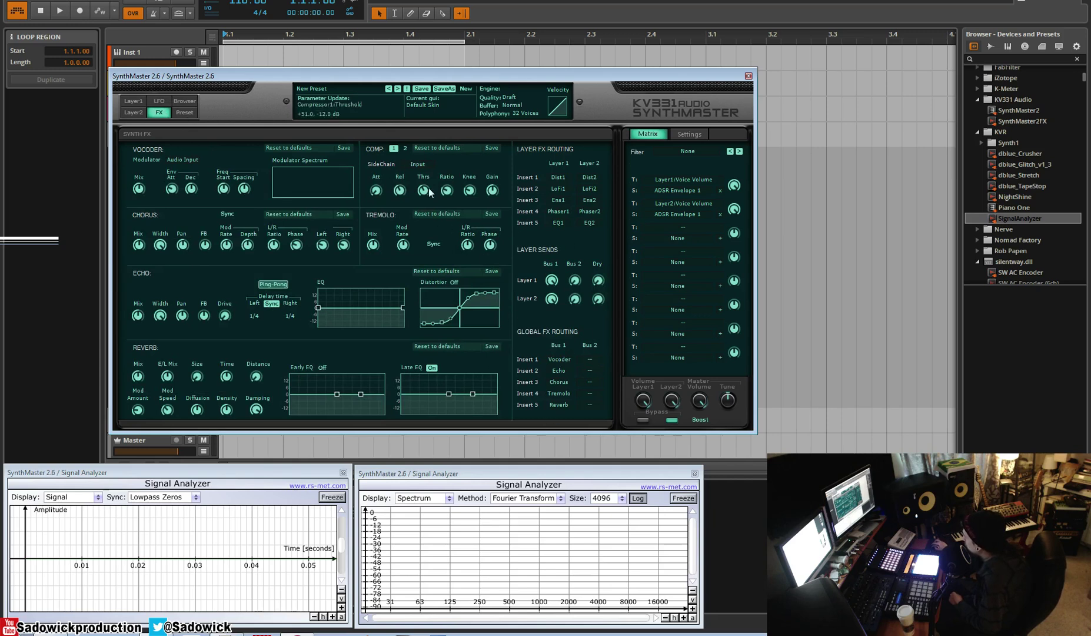
- Open the Preset Information page showing author, instrument types, attributes and music styles
{"action": "left_click", "coordinate": [184, 112]}
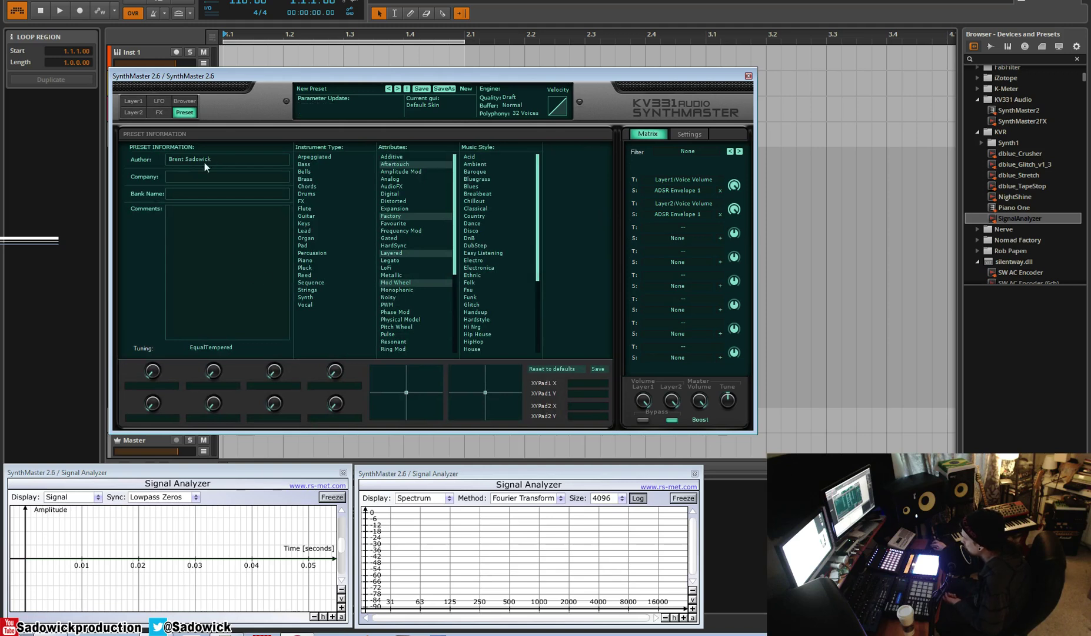
{"action": "left_click", "coordinate": [601, 367]}
{"action": "left_click", "coordinate": [741, 151]}
{"action": "left_click", "coordinate": [730, 152]}
{"action": "left_click", "coordinate": [689, 150]}
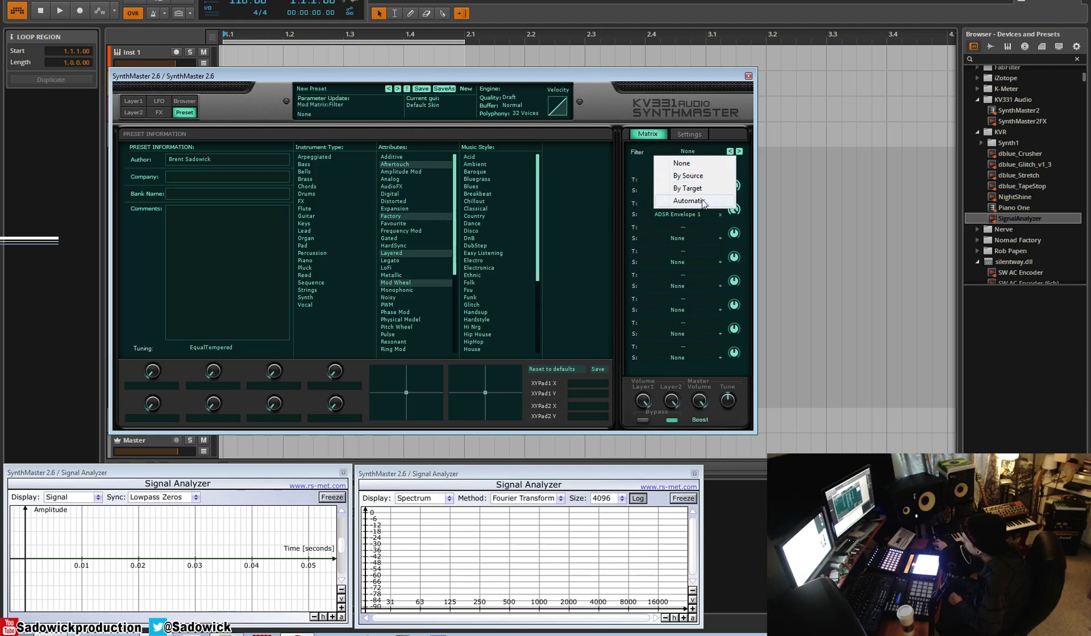
{"action": "left_click", "coordinate": [702, 201]}
{"action": "left_click", "coordinate": [701, 151]}
{"action": "left_click", "coordinate": [705, 168]}
{"action": "left_click", "coordinate": [701, 151]}
{"action": "left_click", "coordinate": [703, 189]}
{"action": "left_click", "coordinate": [694, 162]}
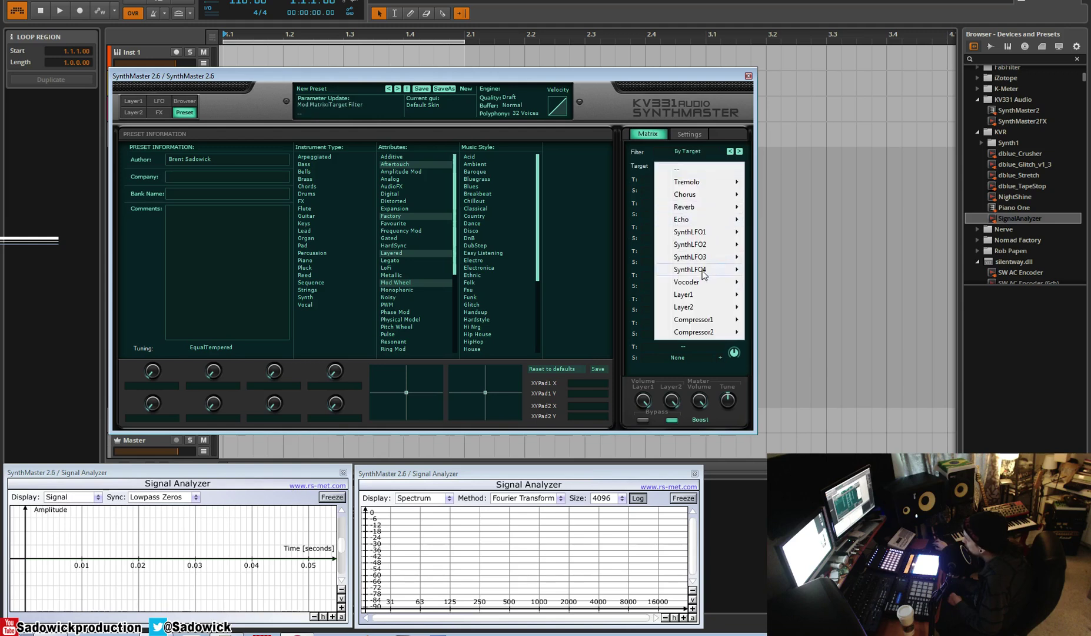
{"action": "mouse_move", "coordinate": [700, 295]}
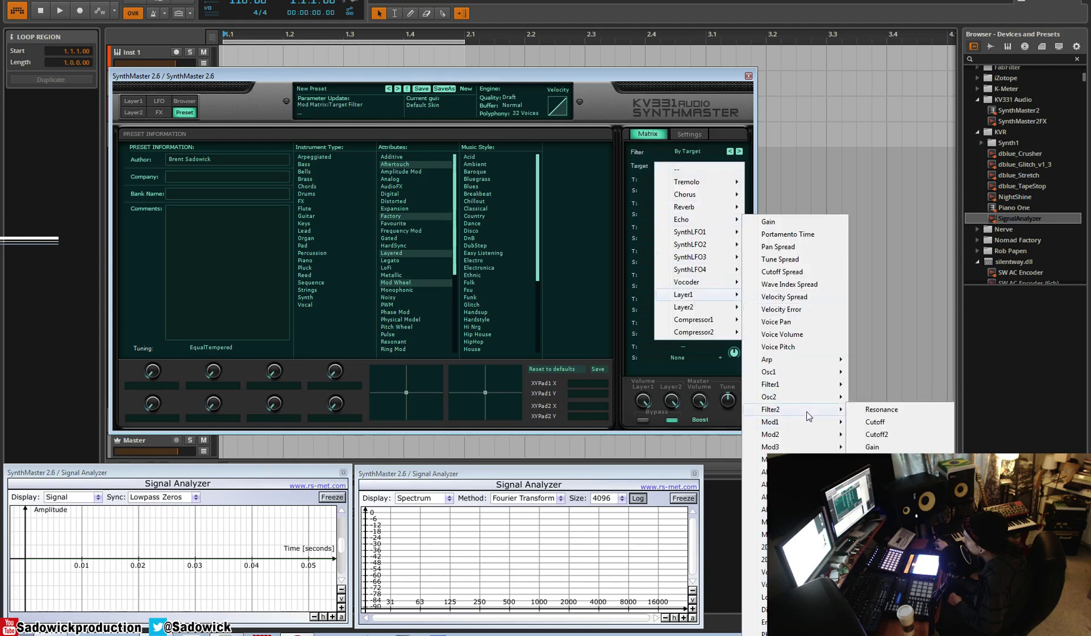
{"action": "left_click", "coordinate": [700, 169]}
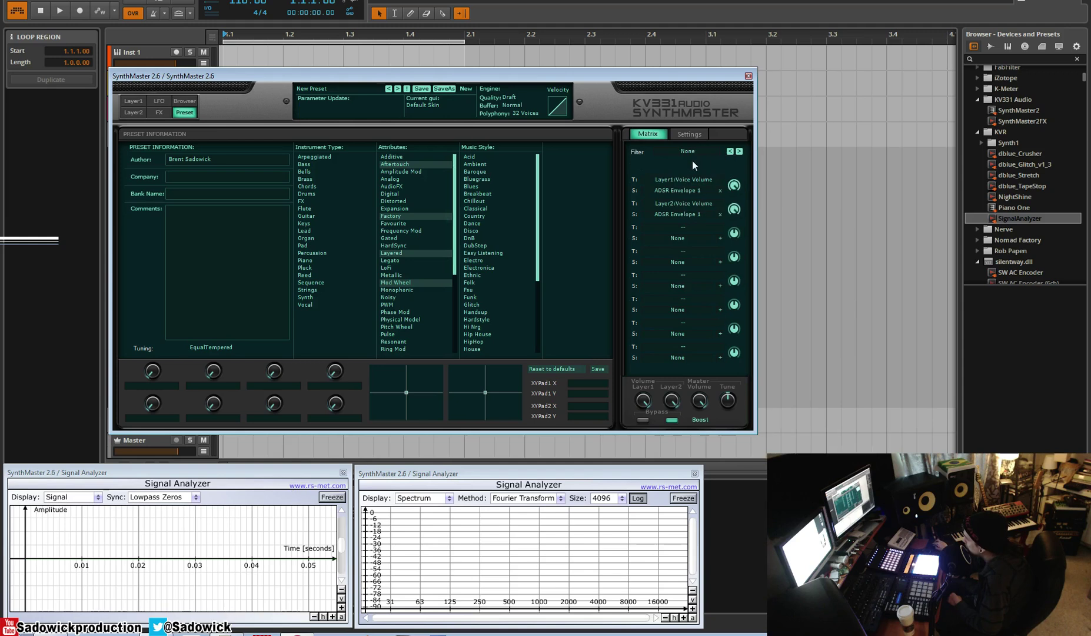
- Open the global Settings panel and keep engine quality at Best
{"action": "left_click", "coordinate": [693, 134]}
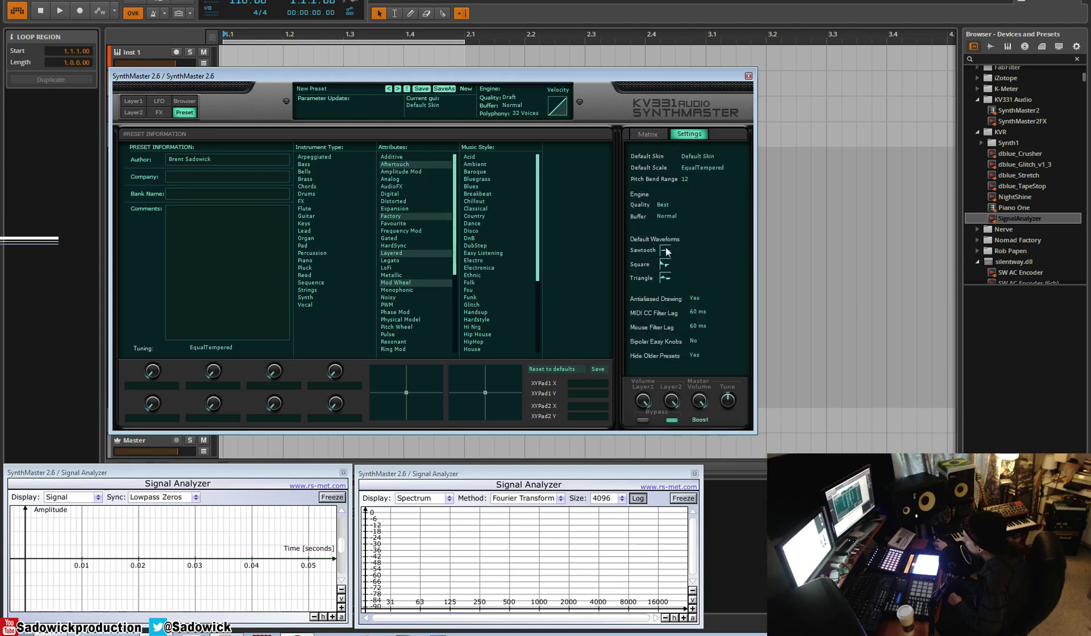
{"action": "left_click", "coordinate": [669, 204]}
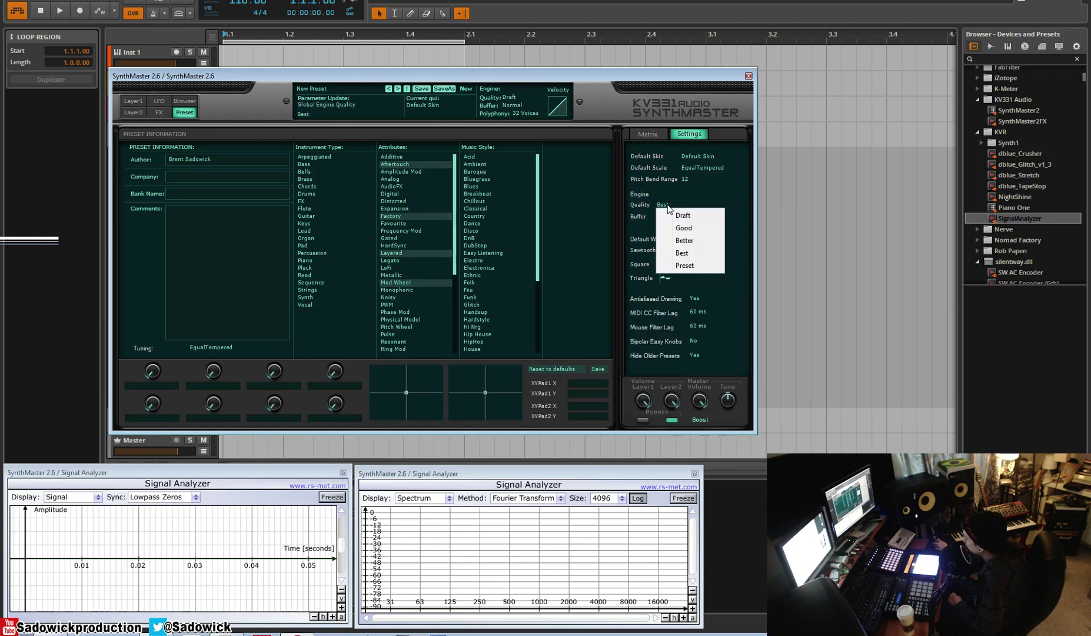
{"action": "left_click", "coordinate": [741, 207]}
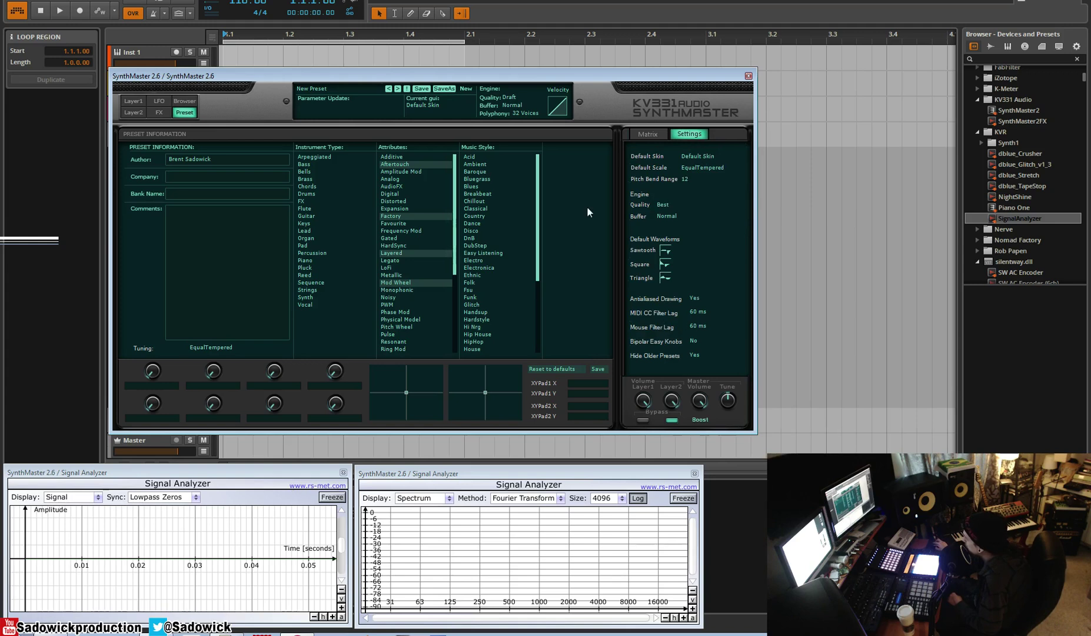
- In the preset browser, load SYN Fame Synth2, then BT JMJ vcs3 fx 04
{"action": "left_click", "coordinate": [179, 100]}
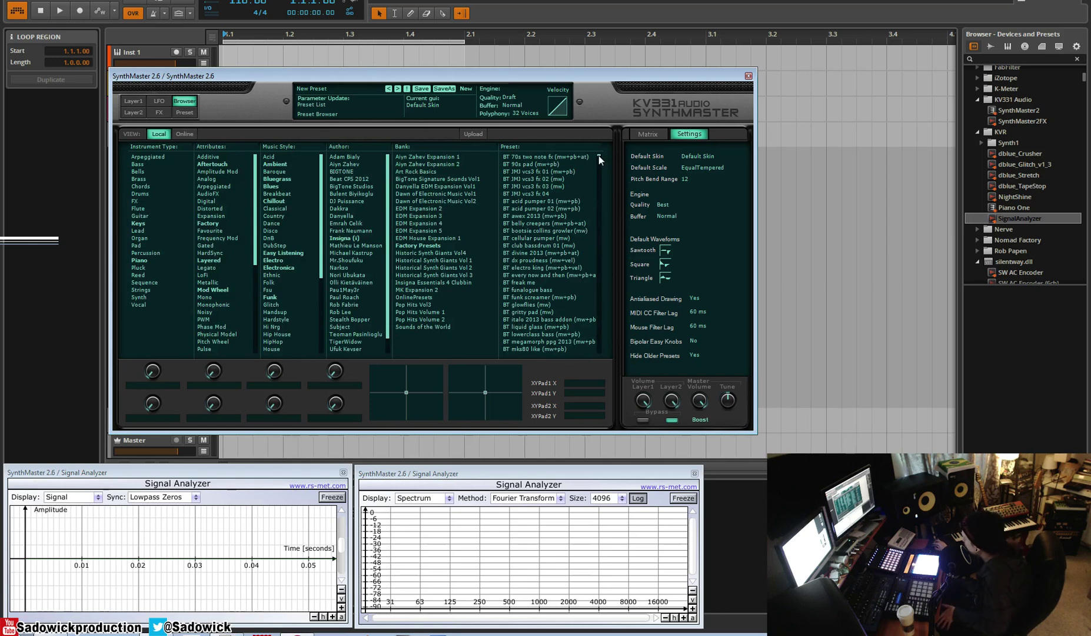
{"action": "left_click_drag", "start_coordinate": [599, 156], "coordinate": [608, 341]}
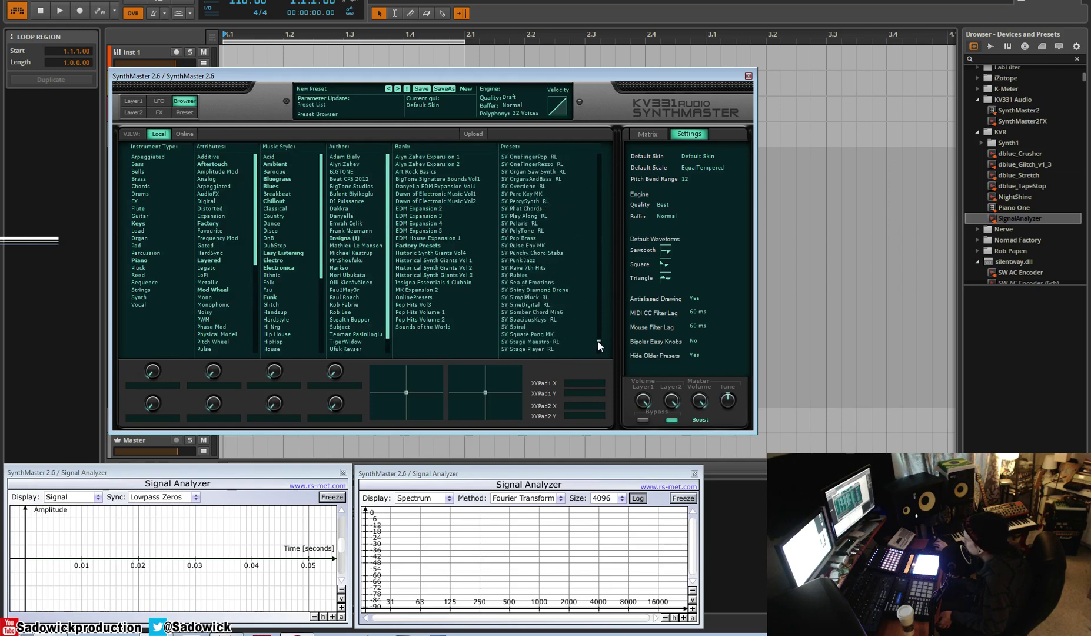
{"action": "scroll", "coordinate": [599, 338], "scroll_direction": "down", "scroll_amount": 4}
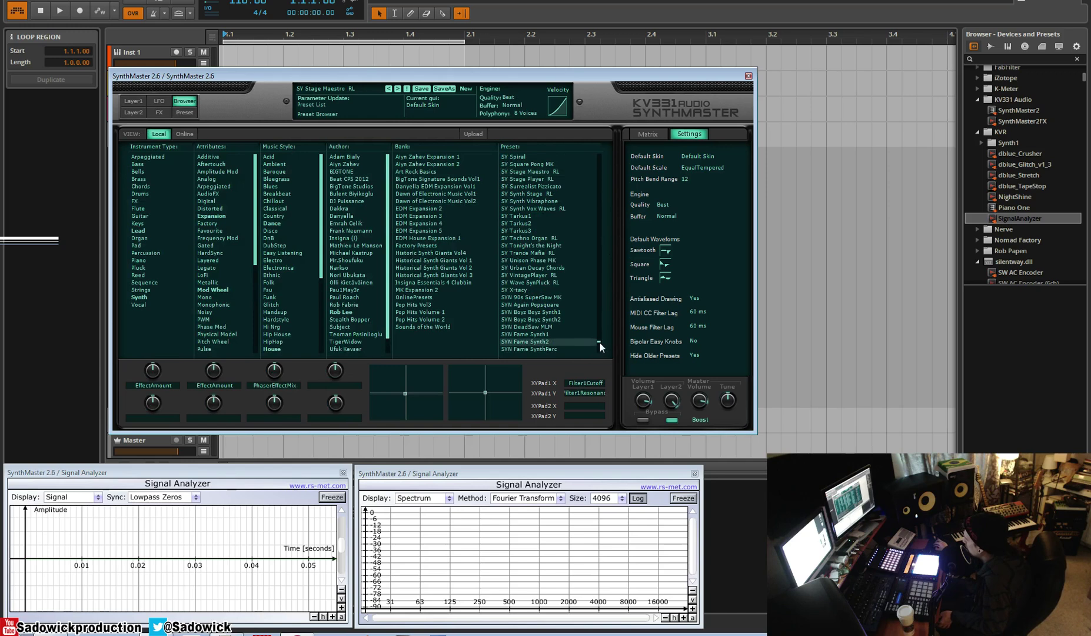
{"action": "left_click", "coordinate": [599, 342]}
{"action": "left_click_drag", "start_coordinate": [599, 341], "coordinate": [595, 146]}
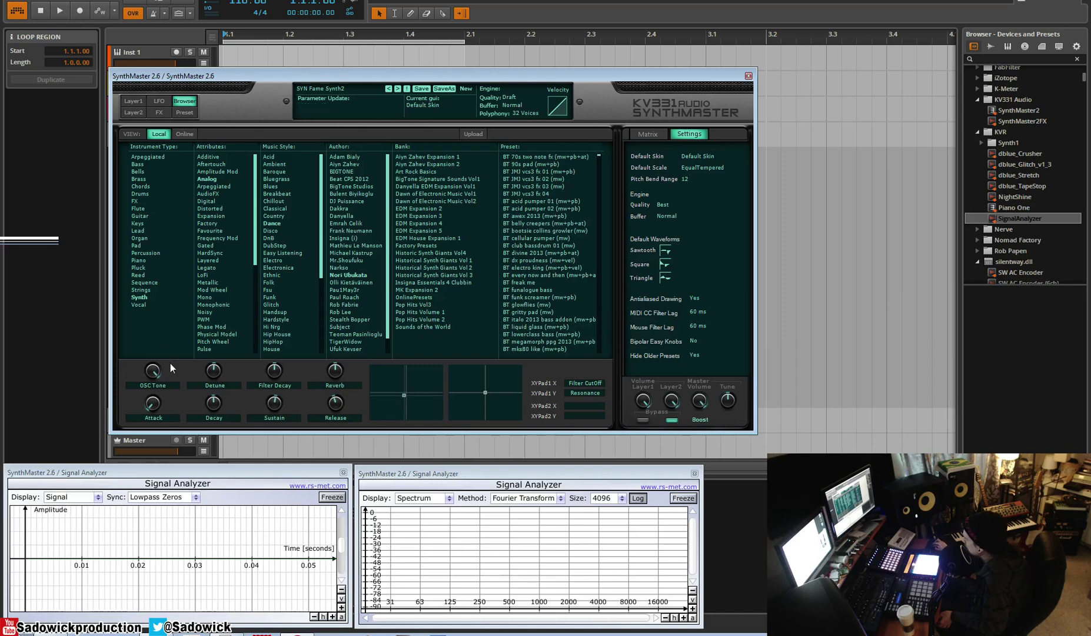
{"action": "left_click", "coordinate": [547, 193]}
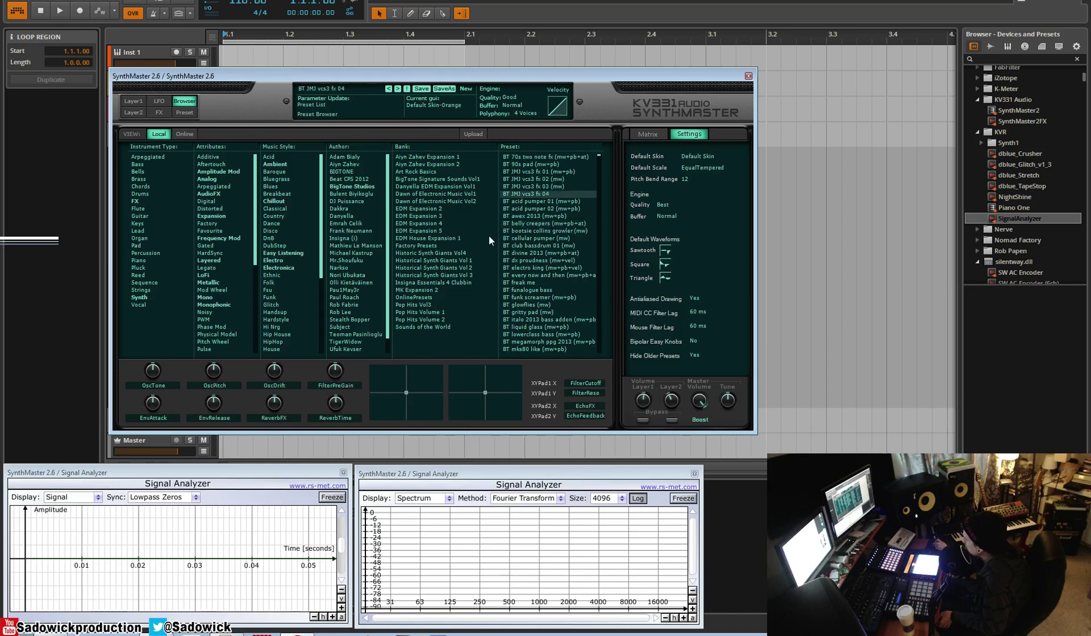